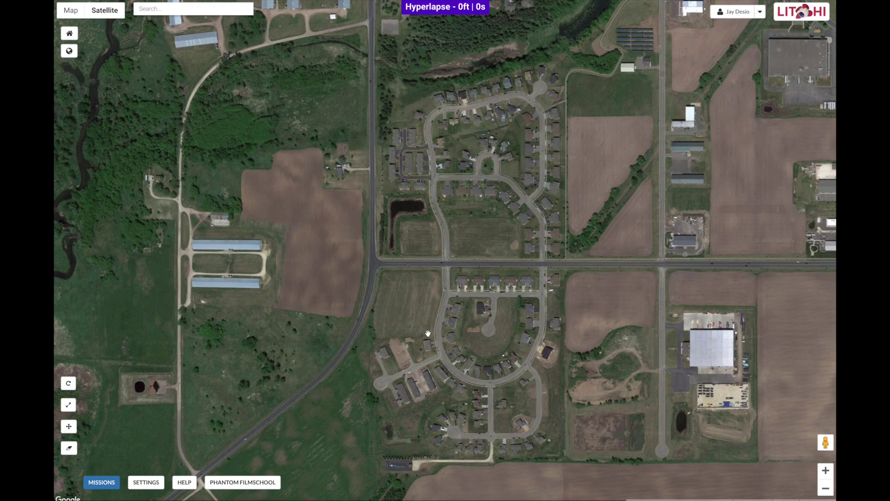
- Set the mission Finish Action to RTH and the Path Mode to Curved Turns
left_click(145, 484)
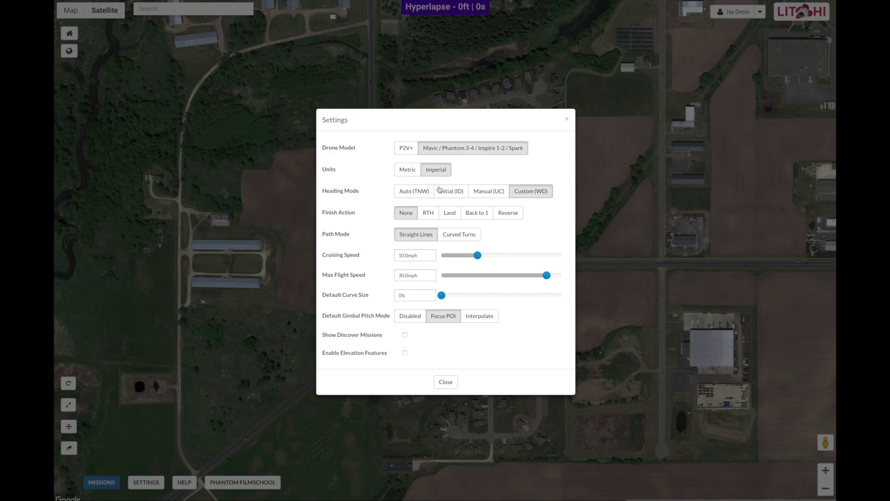
left_click(463, 148)
left_click(438, 172)
left_click(530, 195)
left_click(429, 215)
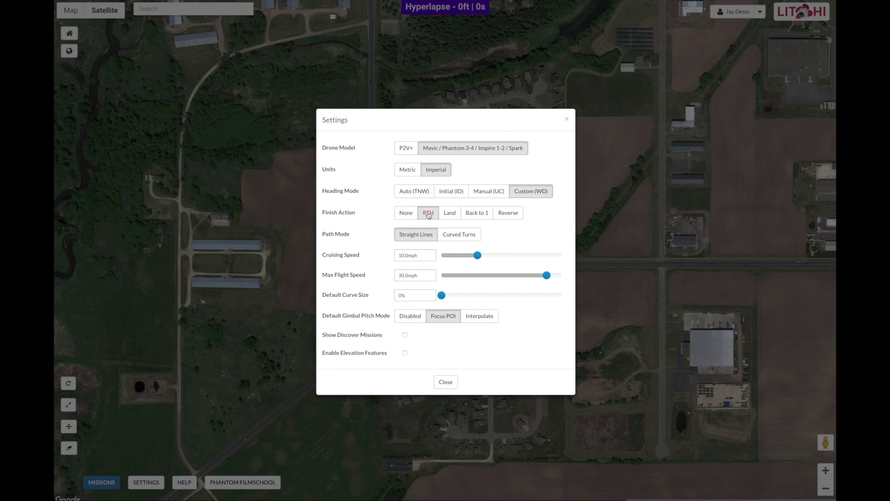
left_click(460, 235)
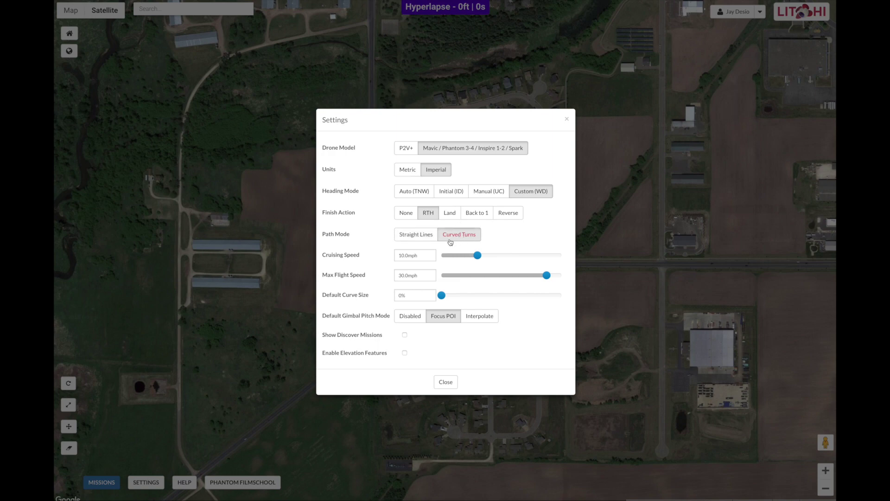
- Set cruising speed to 1.0 mph and maximum flight speed to 25 mph, then close settings
left_click(402, 254)
key("Delete")
key("Tab")
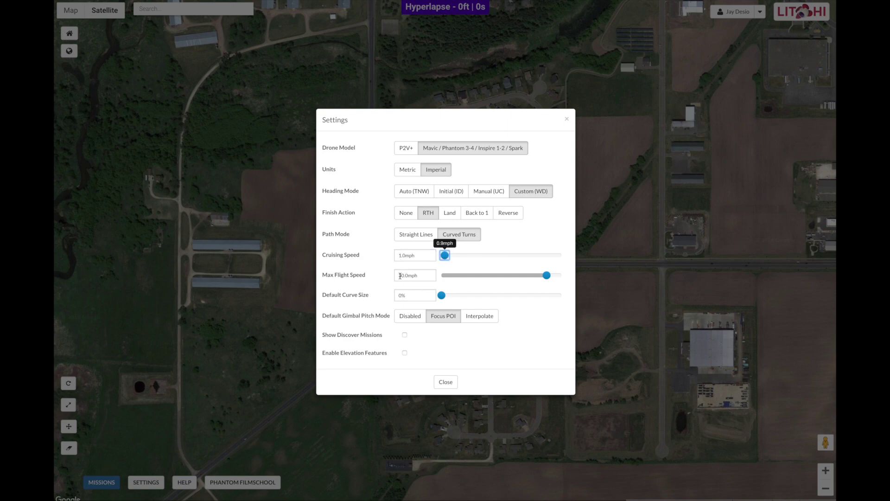
left_click(400, 276)
key("Delete")
key("Delete")
key("Delete")
type("25")
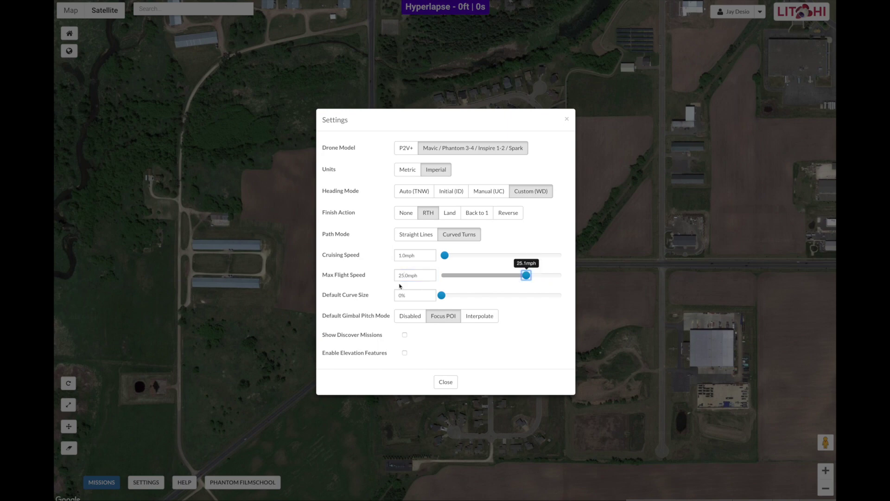
left_click(410, 295)
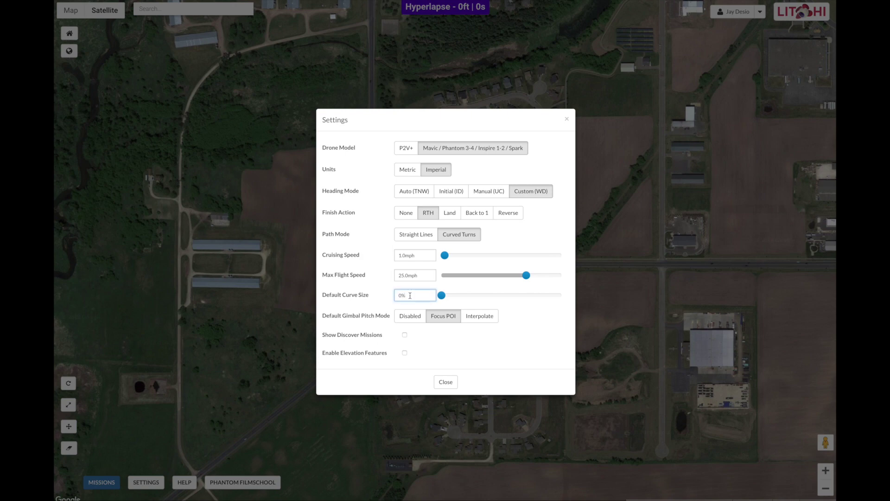
left_click(447, 318)
left_click(446, 382)
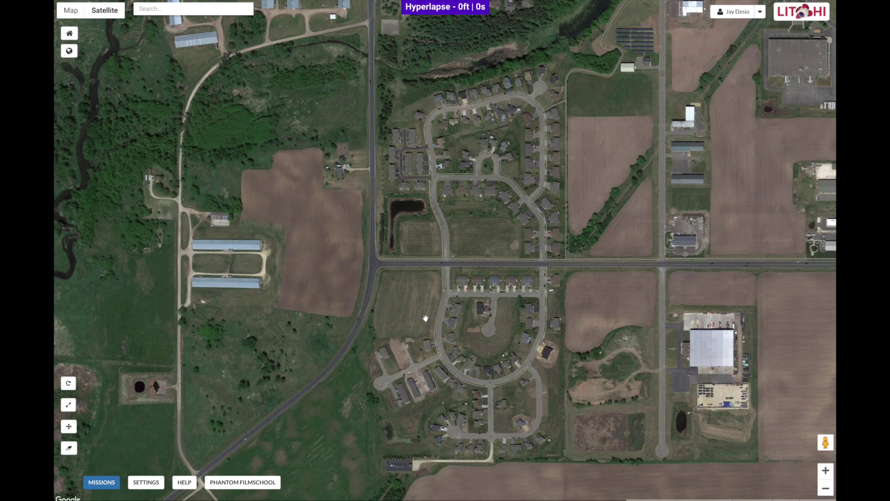
- Place POI 1 at the road intersection at 3 ft altitude, then add a waypoint north of it
left_click(385, 263)
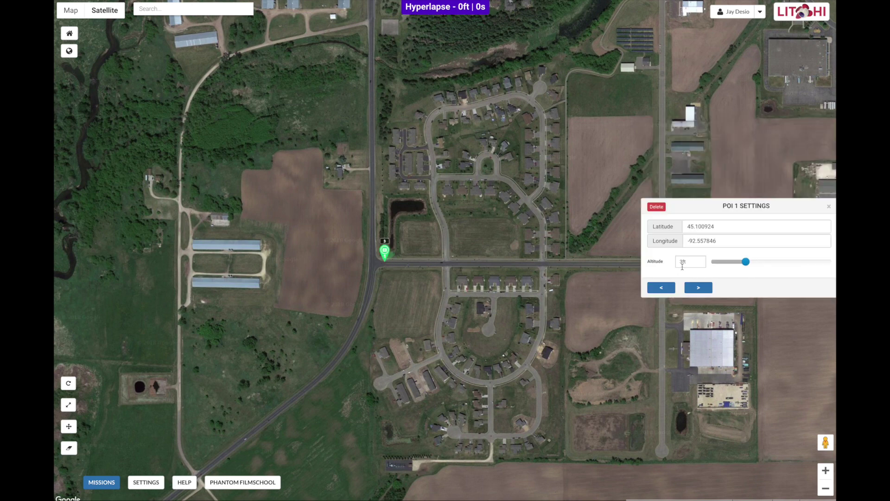
left_click(691, 261)
left_click(365, 191)
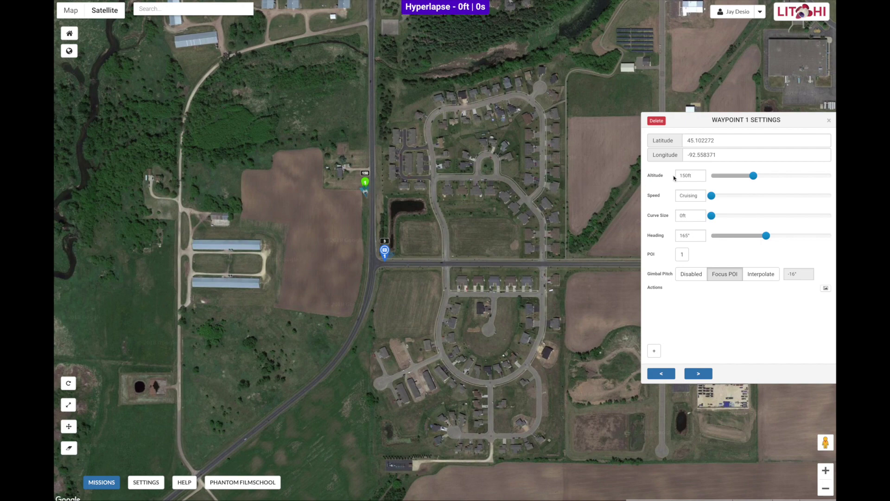
- Give Waypoint 1 150 ft, cruising speed, POI 1 and Focus POI pitch; add Waypoint 2 southwest
left_click(693, 175)
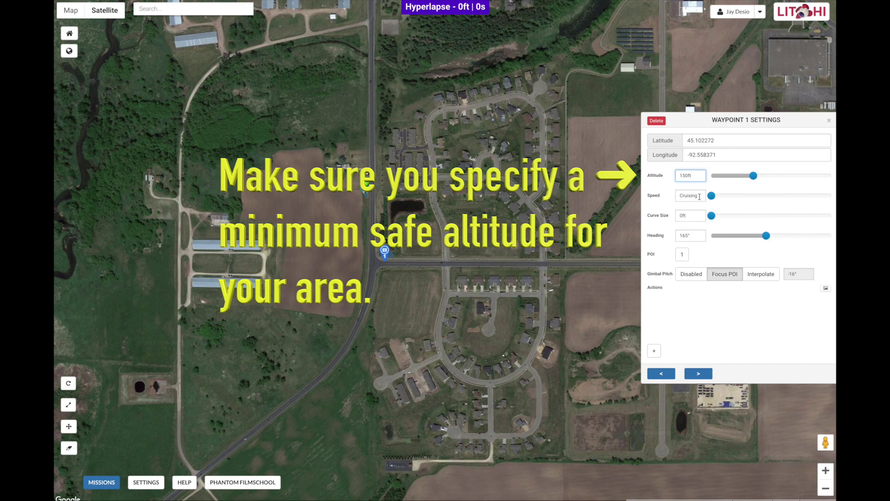
left_click(700, 196)
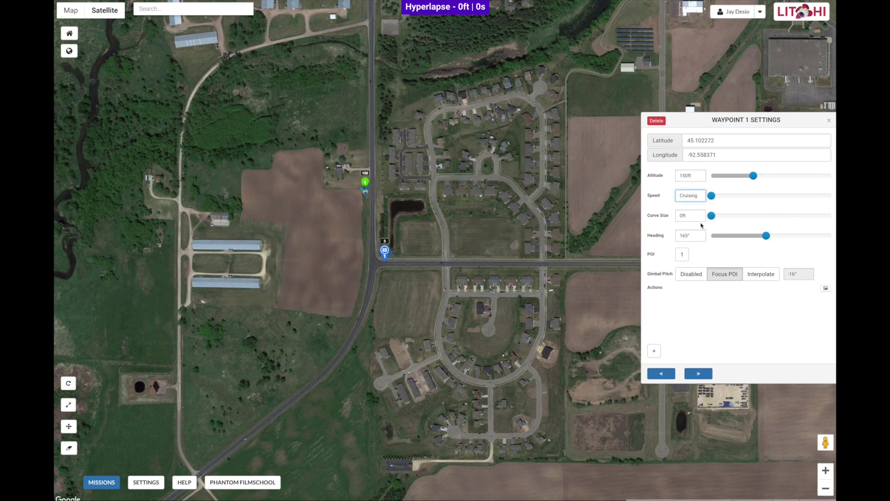
left_click(682, 255)
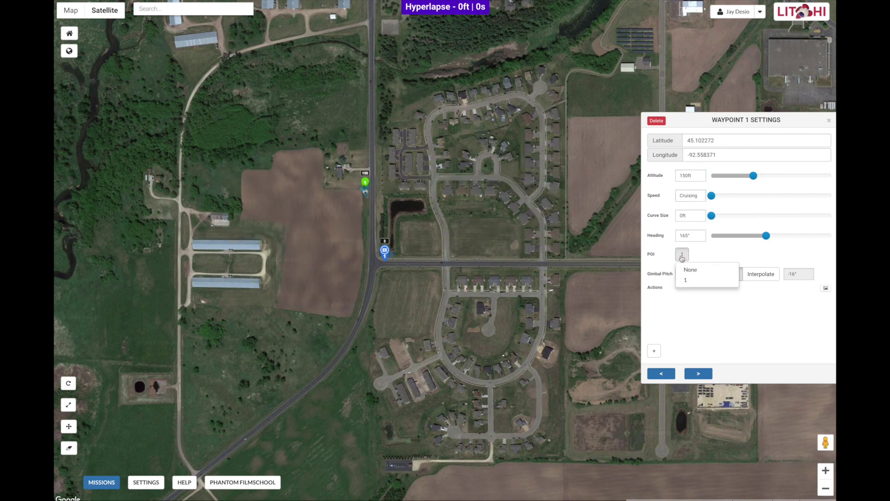
left_click(685, 280)
left_click(724, 275)
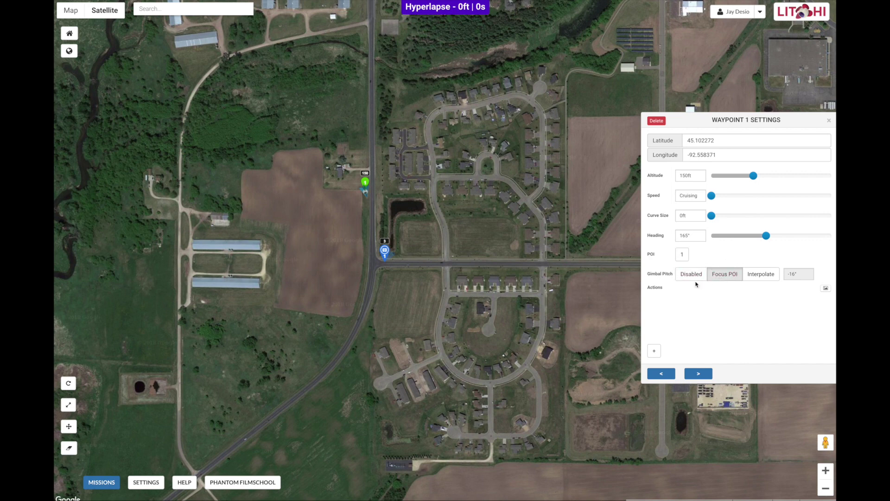
left_click(326, 260)
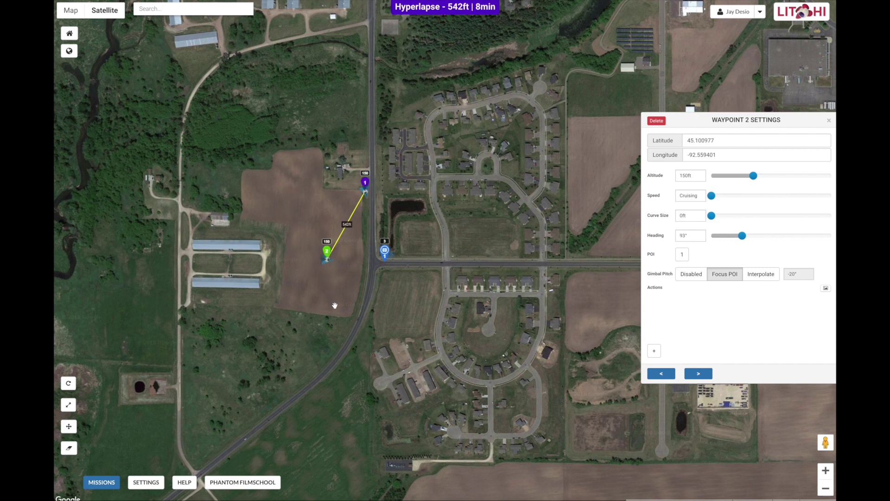
- Add Waypoint 3 south near the road and give Waypoint 2 a 300 ft curve size
left_click(352, 322)
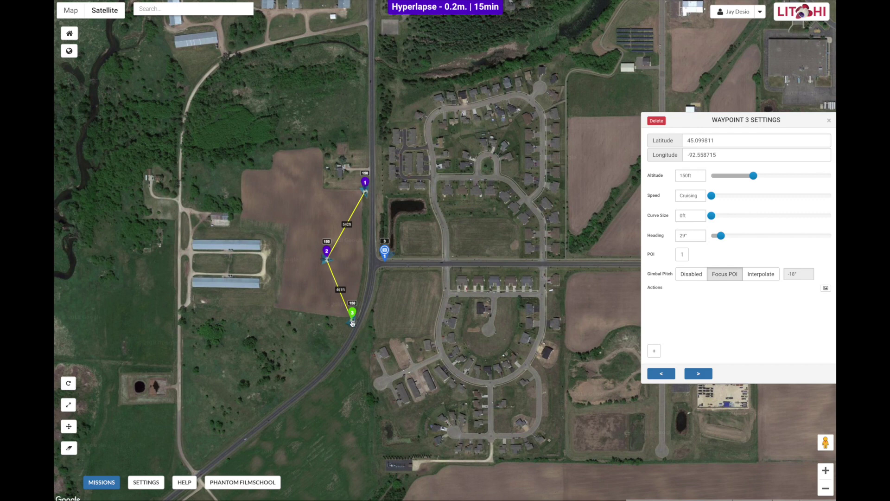
left_click(328, 251)
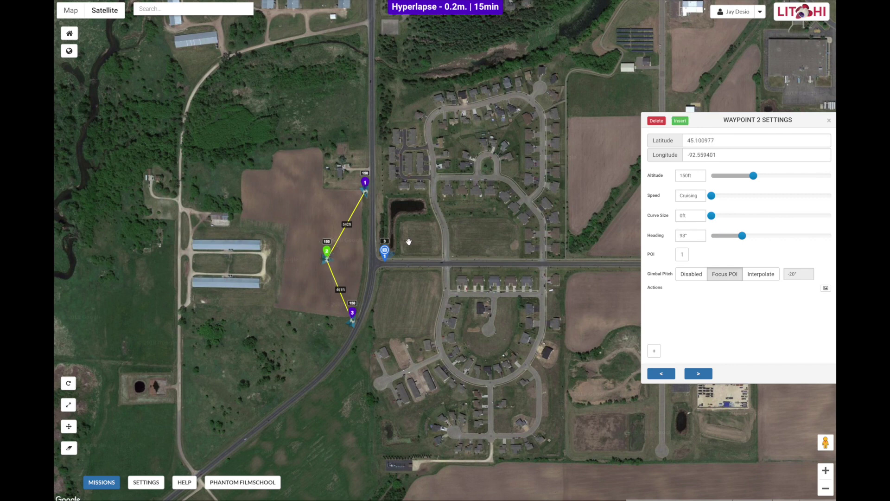
mouse_move(714, 218)
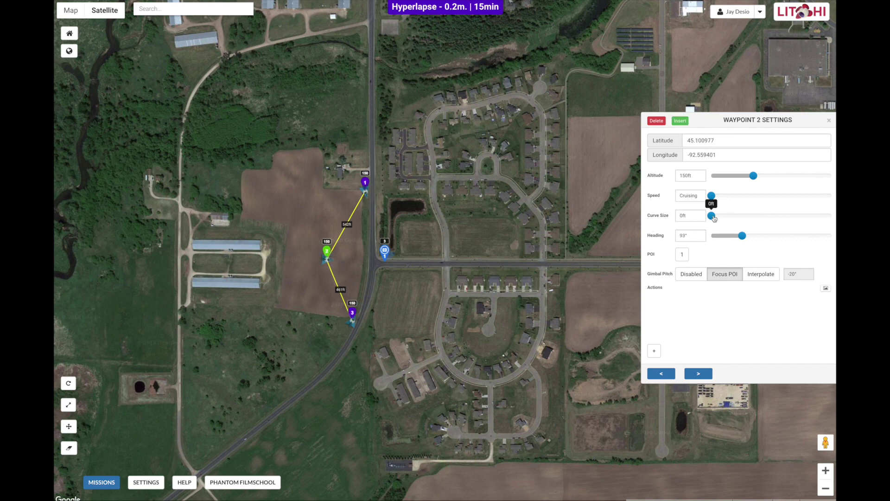
left_click(680, 215)
type("30")
key("Return")
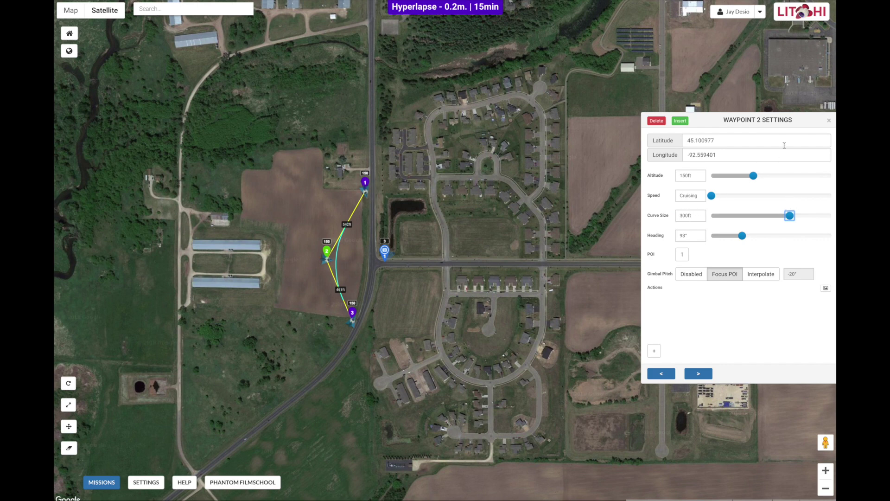
left_click(830, 121)
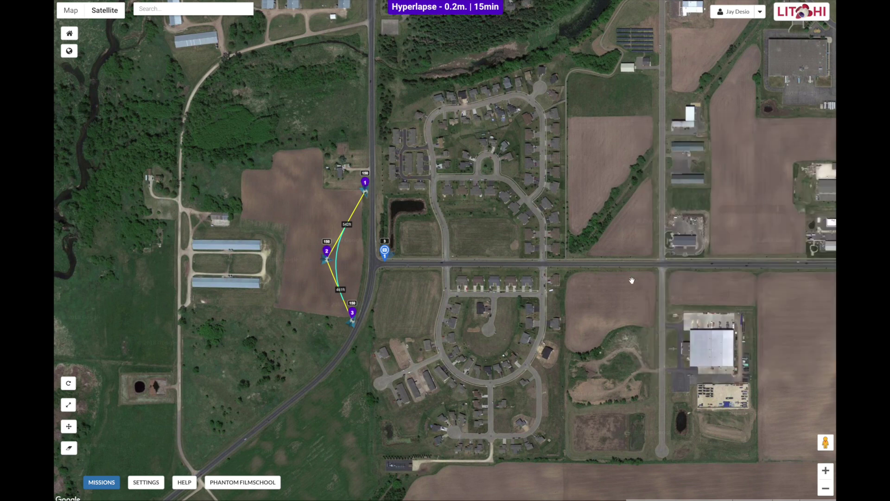
- Save the three-waypoint mission as 'Hyperlapse' from the Missions menu
left_click(106, 482)
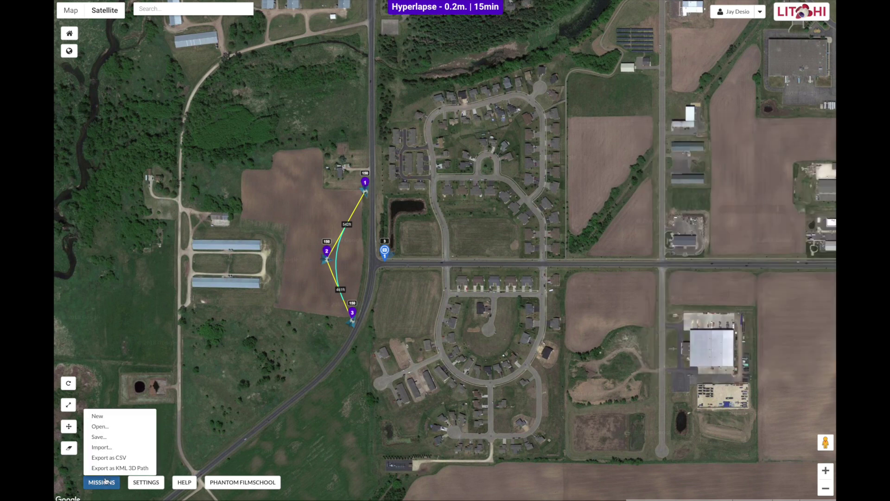
left_click(106, 438)
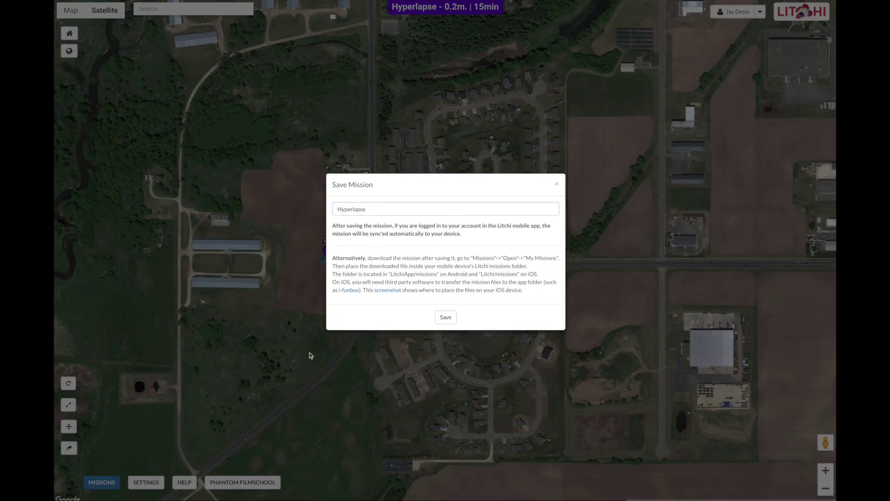
left_click(448, 317)
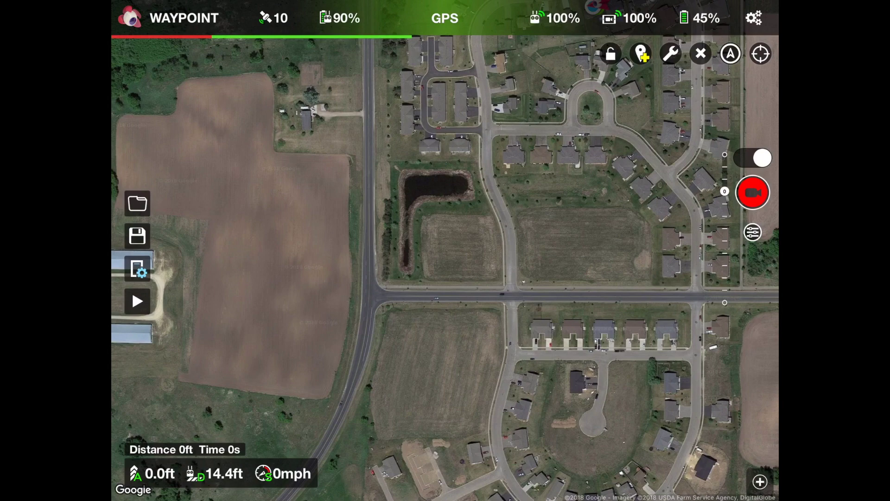
- Switch off Auto Record in the Litchi app settings and return to the waypoint map
left_click(754, 18)
scroll(445, 265, "down", 5)
scroll(445, 264, "down", 10)
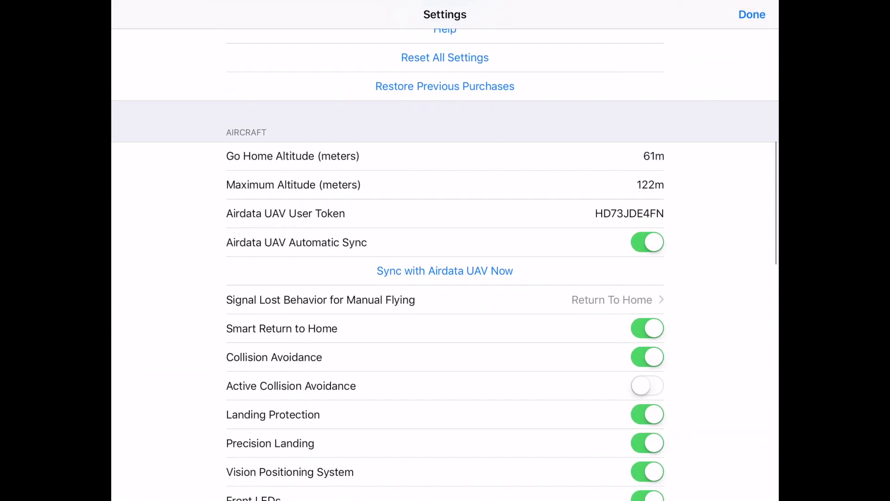
scroll(445, 264, "down", 5)
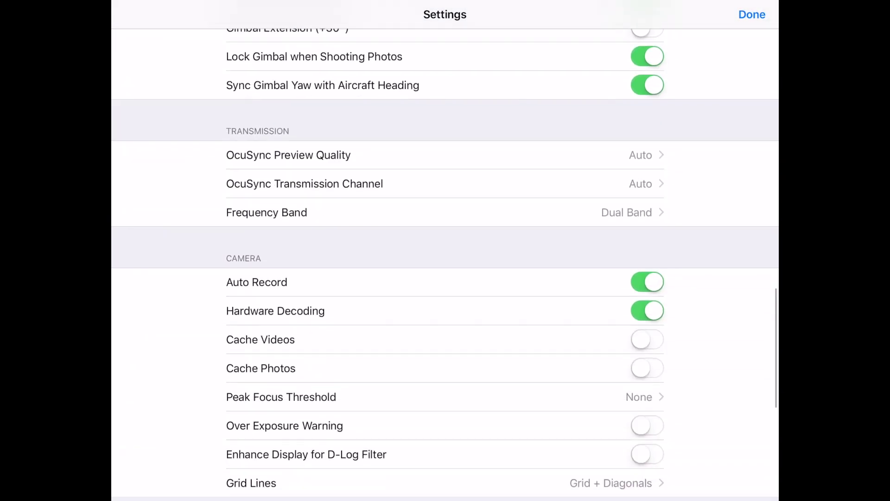
left_click(647, 219)
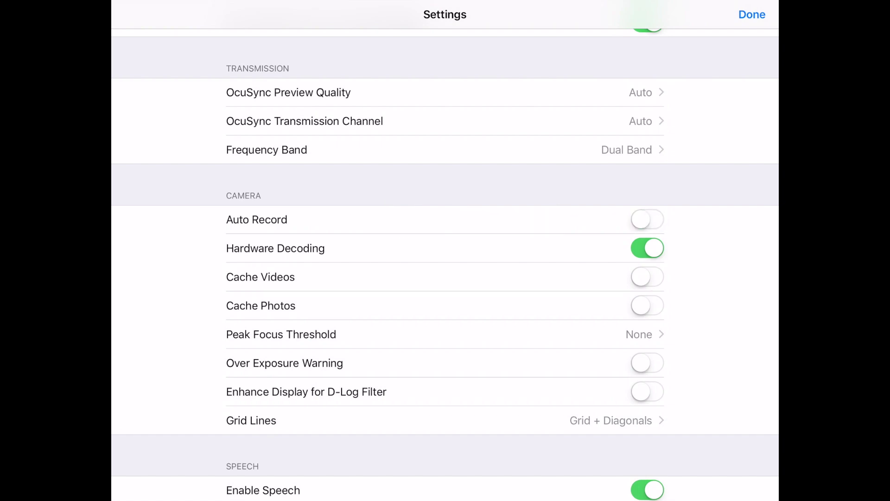
left_click(751, 15)
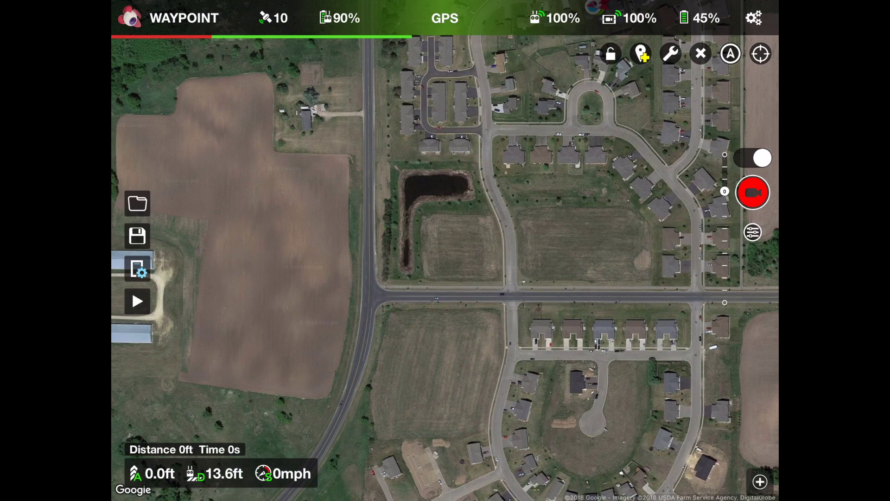
- Switch the camera exposure to Manual at ISO 100, 1/8000 shutter, f/2.8 and EV -2.0
left_click(752, 232)
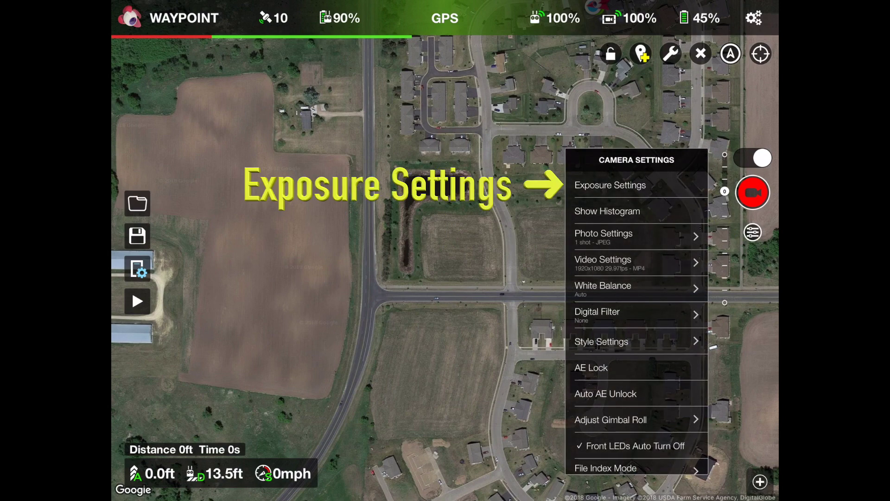
left_click(610, 185)
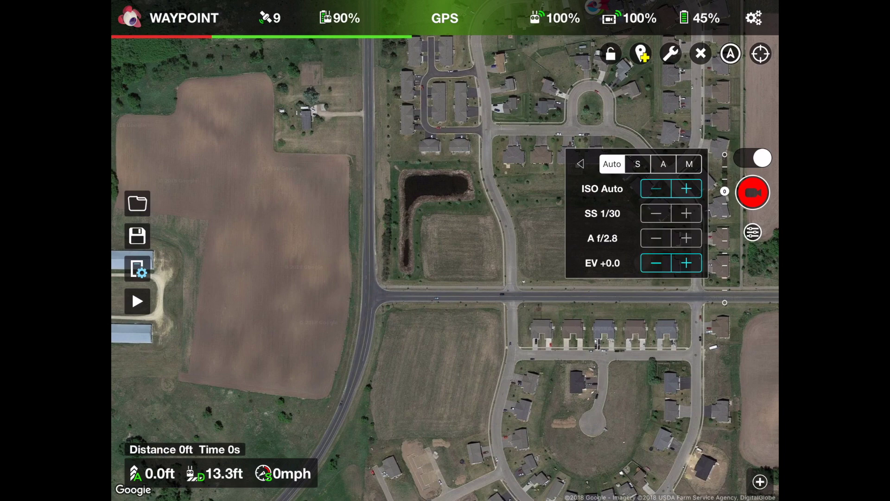
left_click(689, 164)
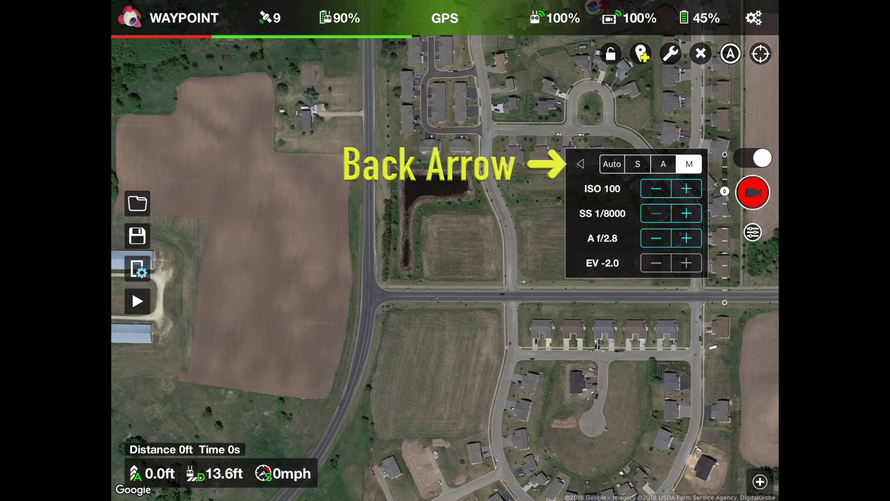
left_click(579, 164)
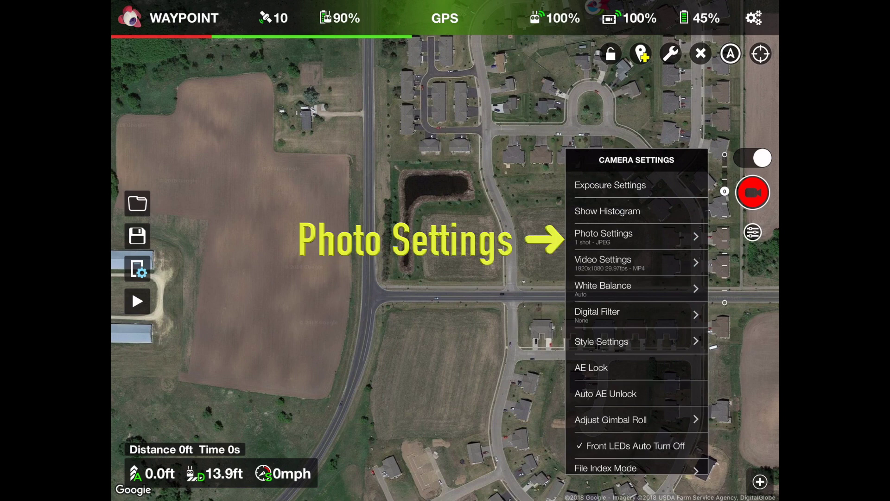
- Set photo capture to Interval every 2s and image size to 16:9, then close camera settings
left_click(635, 236)
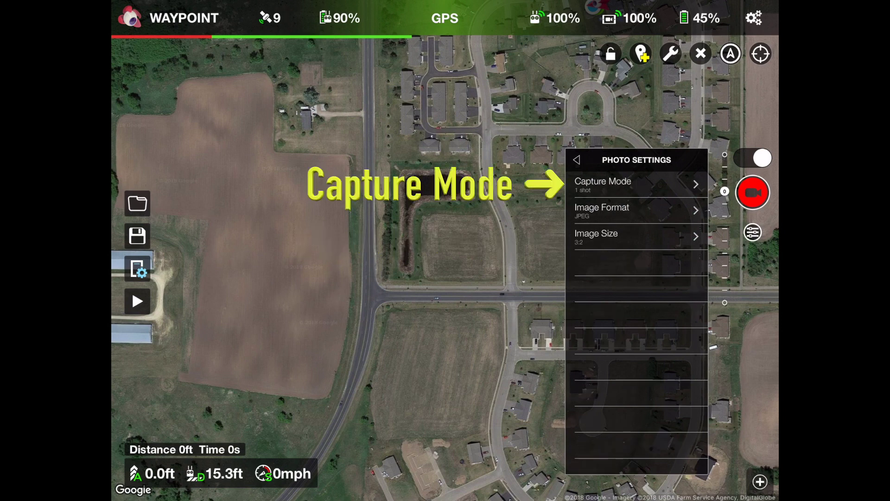
left_click(635, 183)
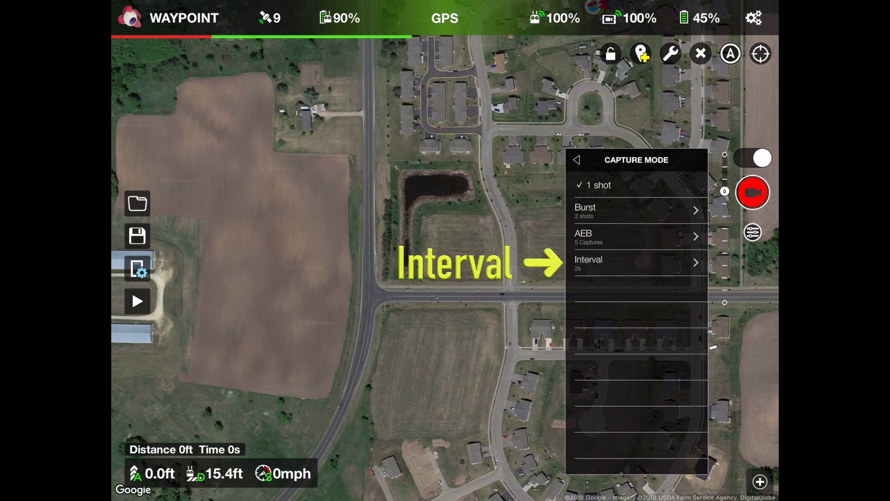
left_click(635, 262)
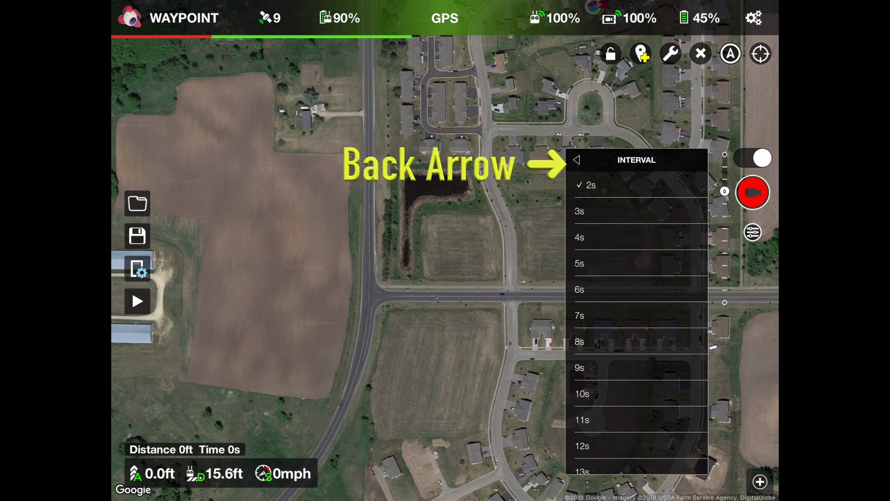
left_click(577, 160)
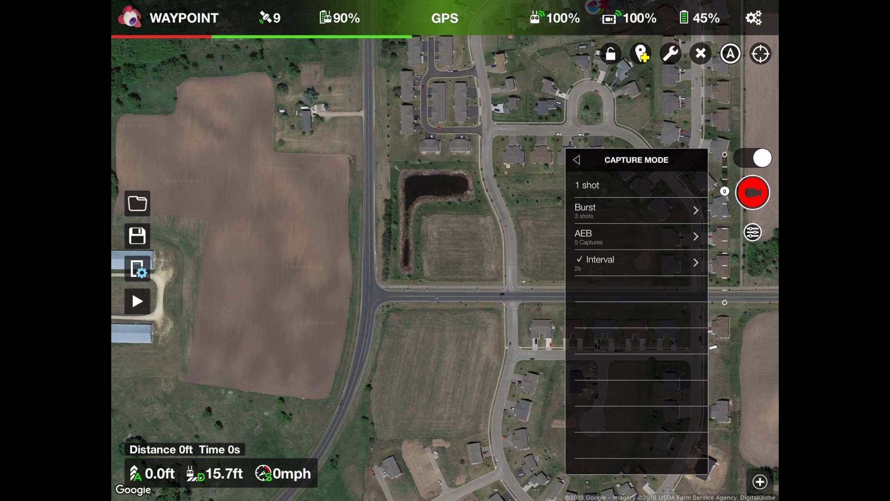
left_click(577, 160)
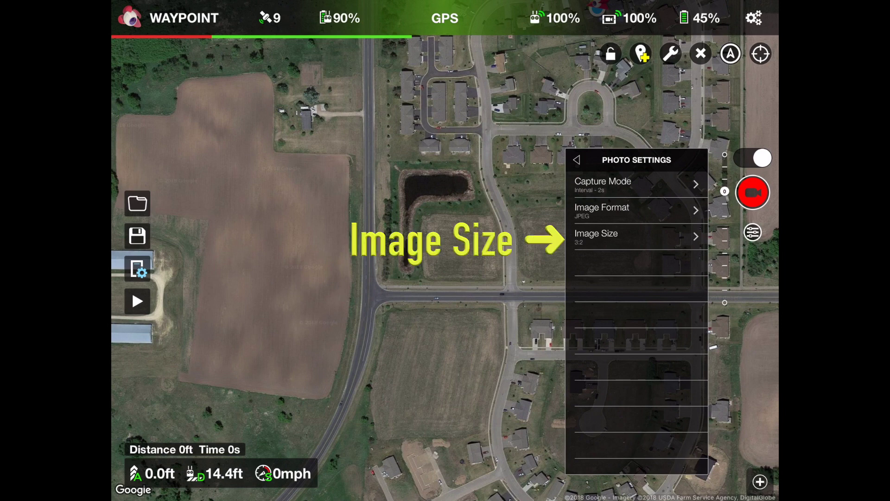
left_click(635, 236)
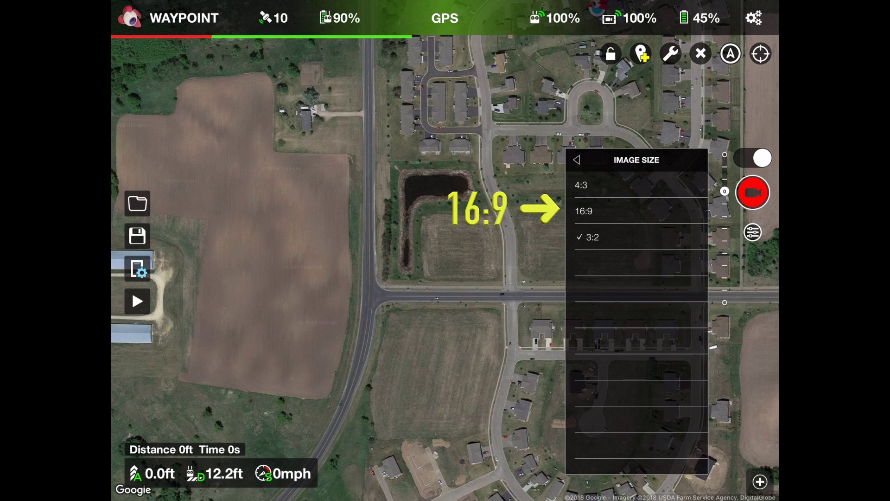
left_click(588, 211)
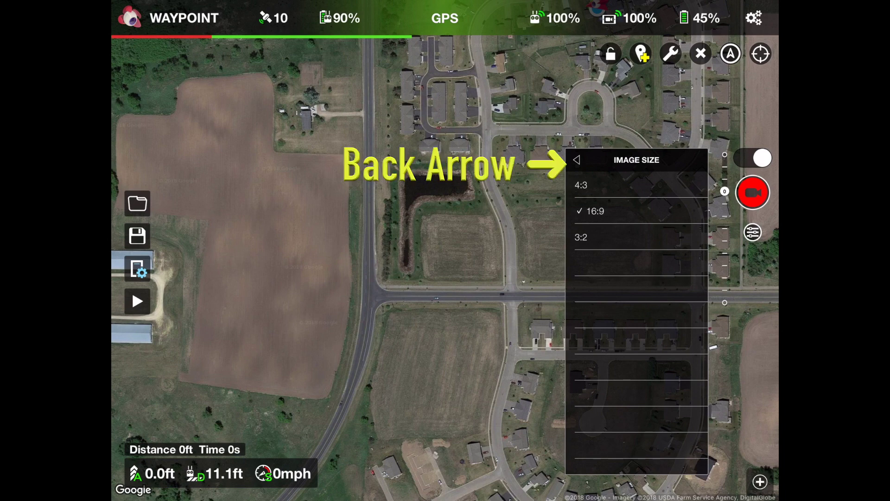
left_click(577, 159)
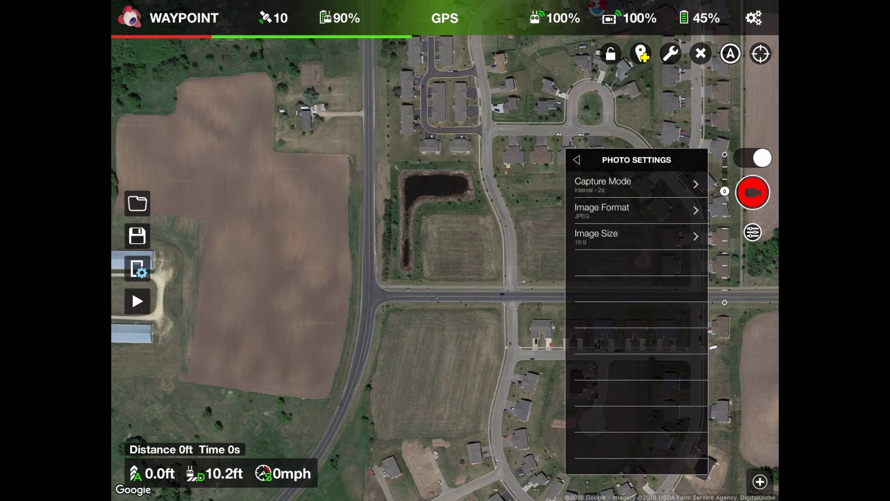
left_click(577, 159)
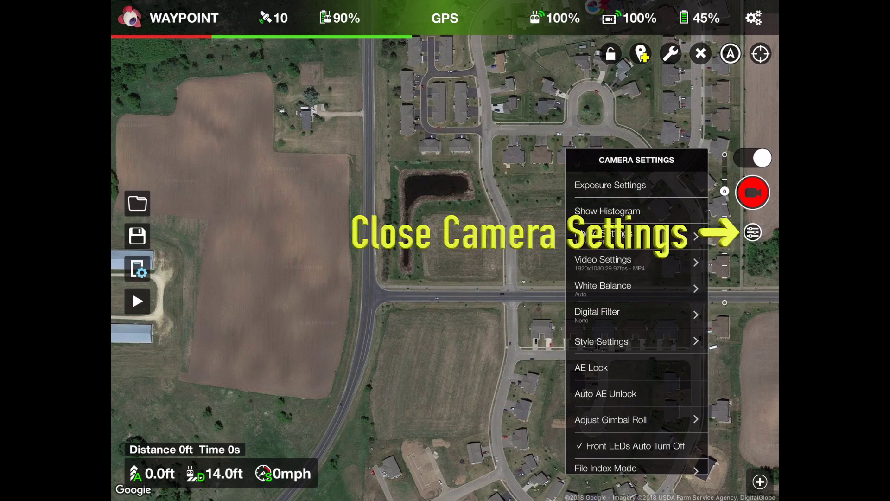
left_click(753, 232)
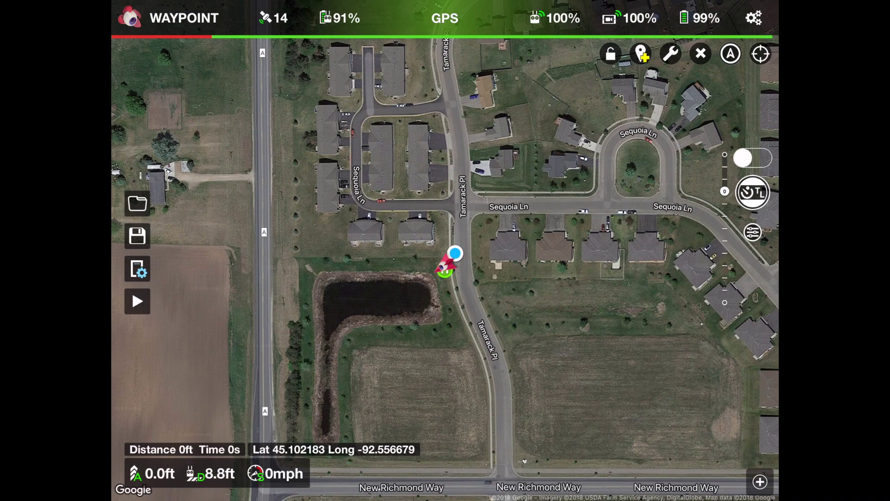
- Load the saved Hyperlapse mission onto the map and start it so the drone takes off
left_click(137, 203)
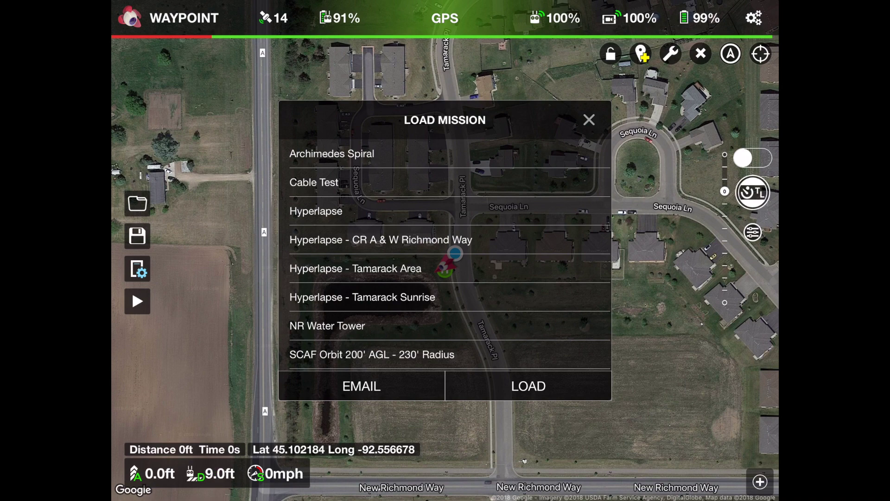
left_click(316, 211)
left_click(529, 386)
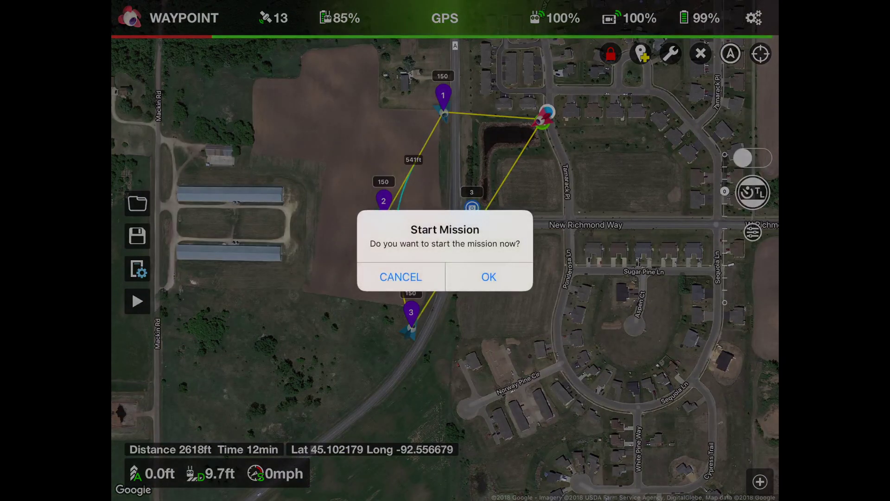
left_click(489, 277)
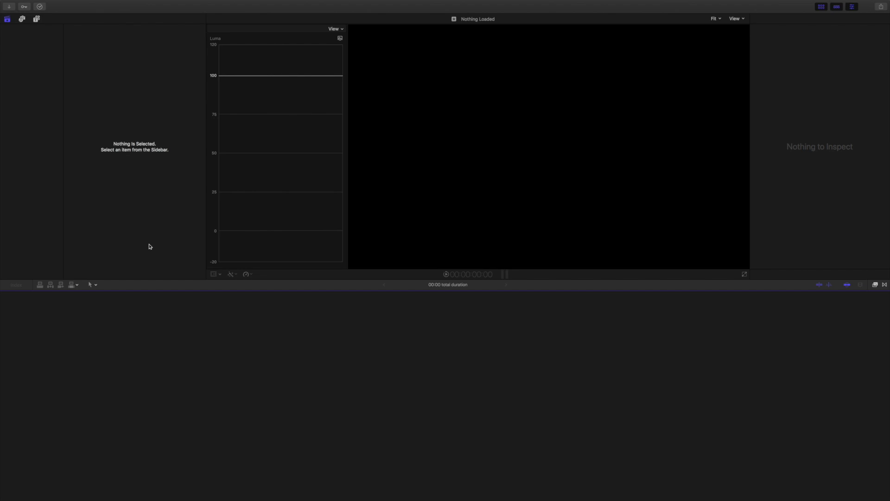
- Create and save a new Final Cut Pro library called 'Hyperlapse' via File > New > Library
left_click(56, 4)
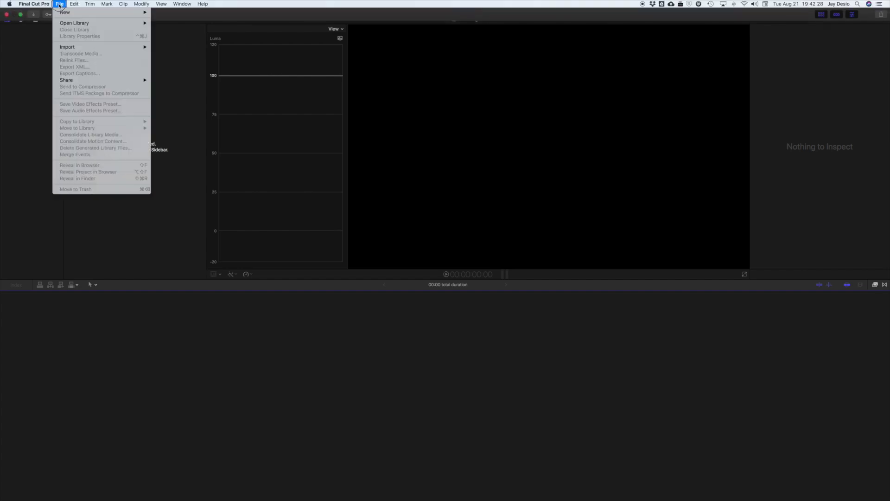
mouse_move(131, 16)
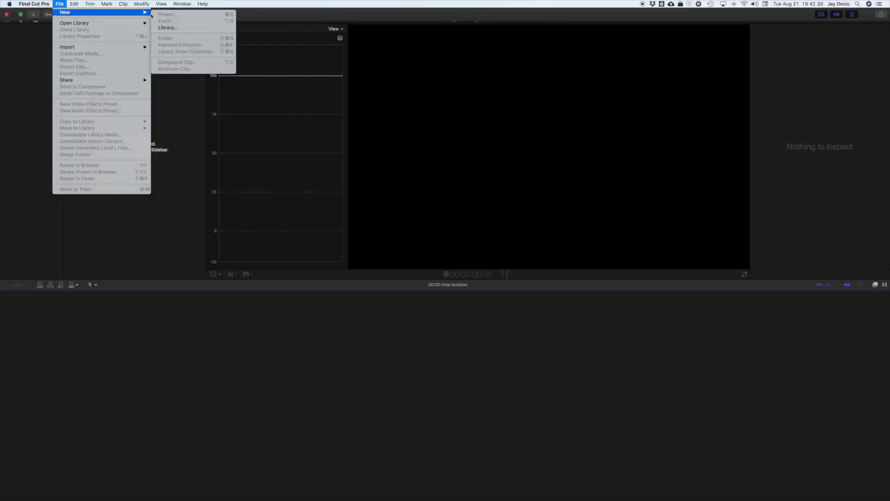
left_click(168, 28)
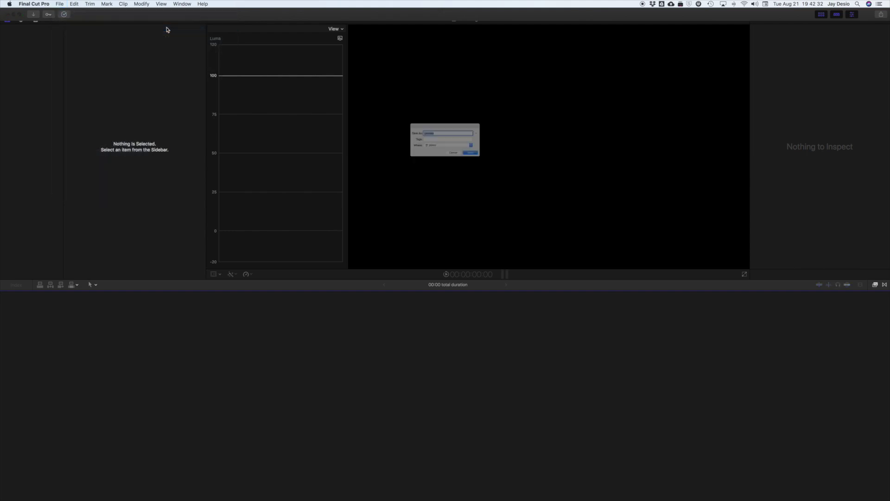
type("Hyperlapse")
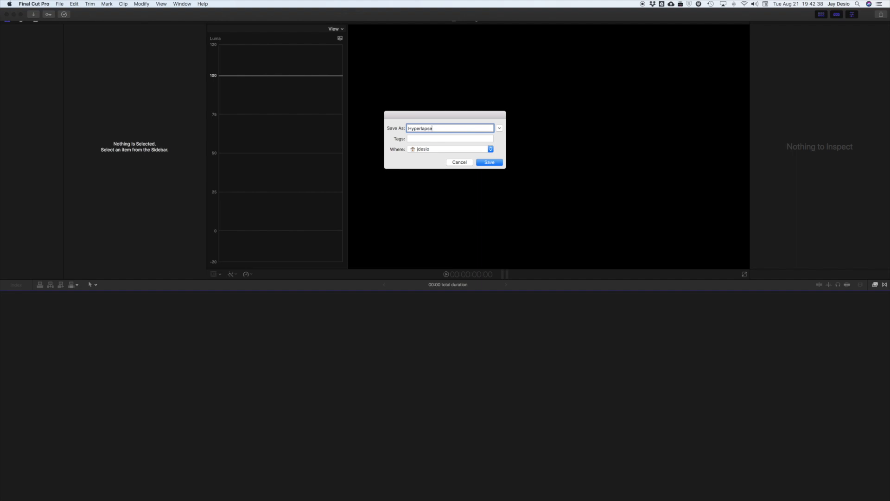
left_click(498, 162)
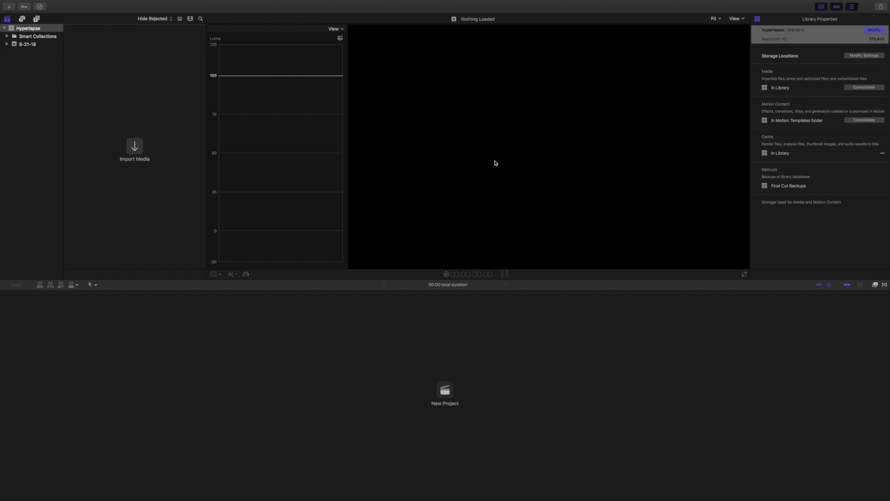
- Create the 'Hyperlapse Demo' project in event 8-21-18 at 1080p HD, 1920x1080, 24p
left_click(446, 390)
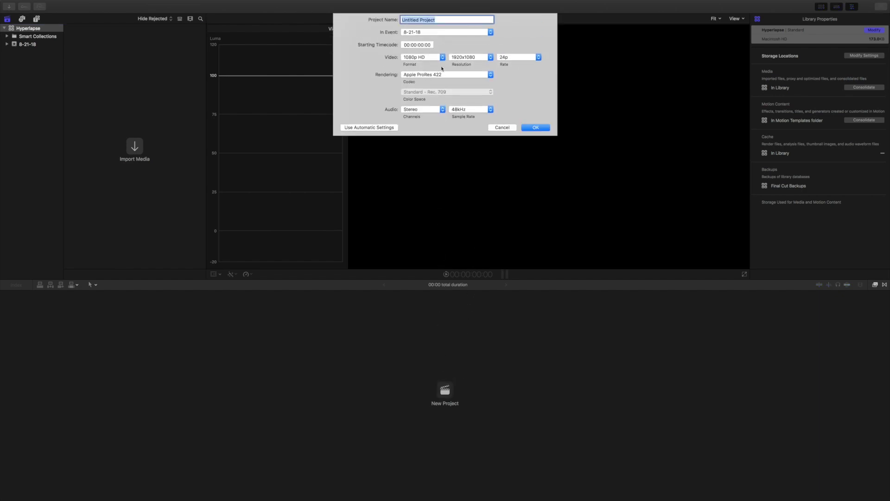
type("Hyperlapse Demo")
left_click(442, 57)
left_click(435, 59)
left_click(538, 57)
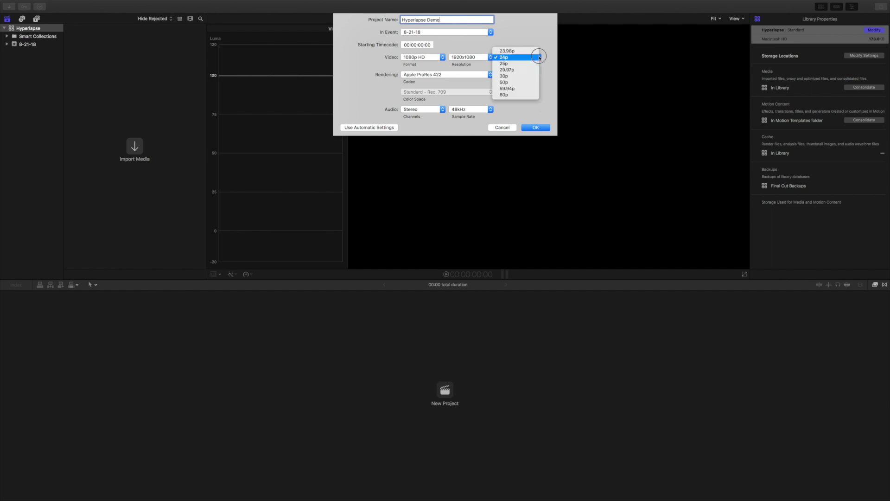
left_click(533, 57)
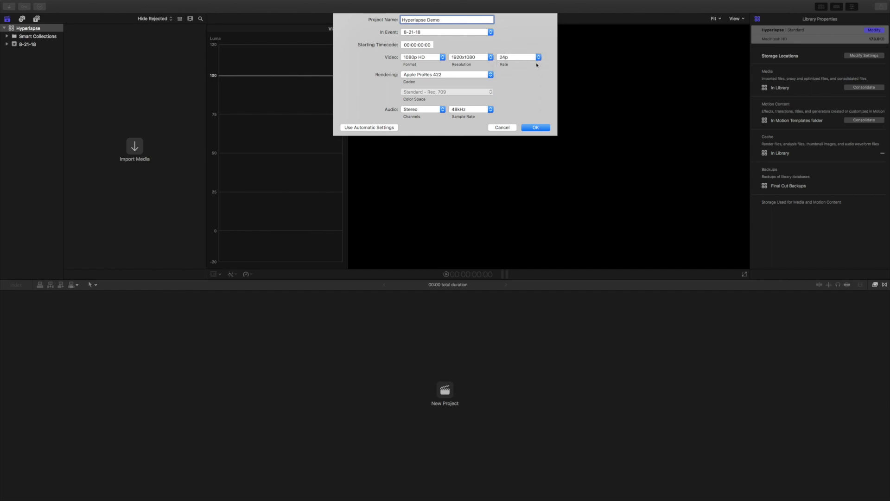
left_click(536, 127)
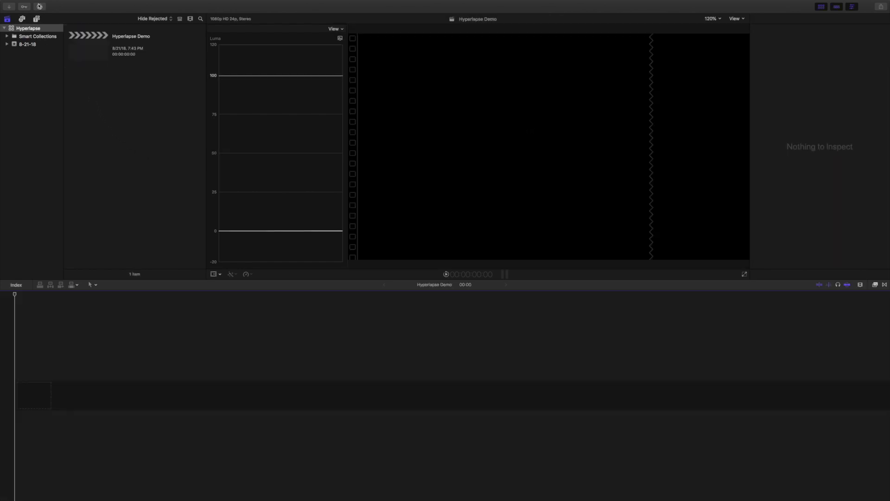
- Import the 70 DJI JPEG photos from the Desktop into the 8-21-18 event
left_click(60, 4)
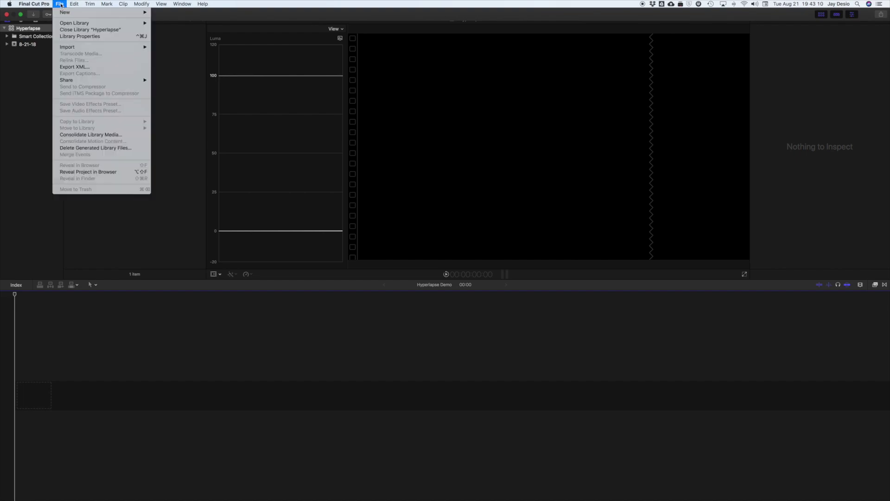
mouse_move(68, 47)
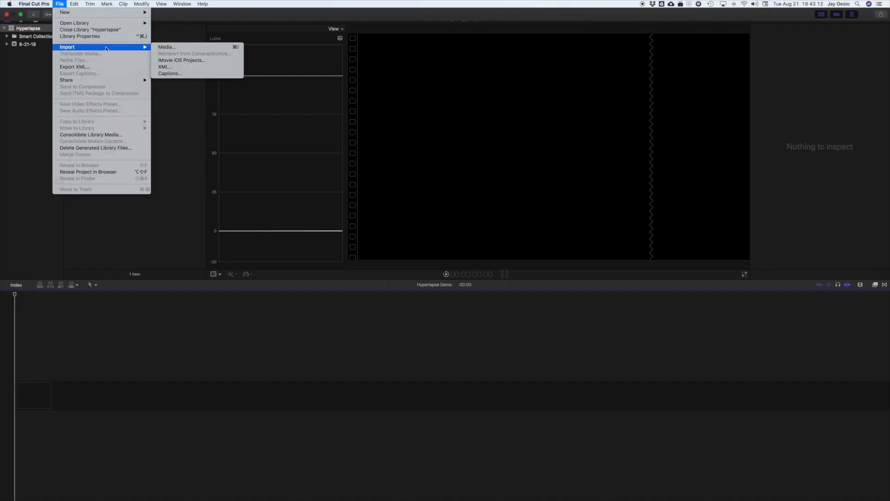
left_click(168, 48)
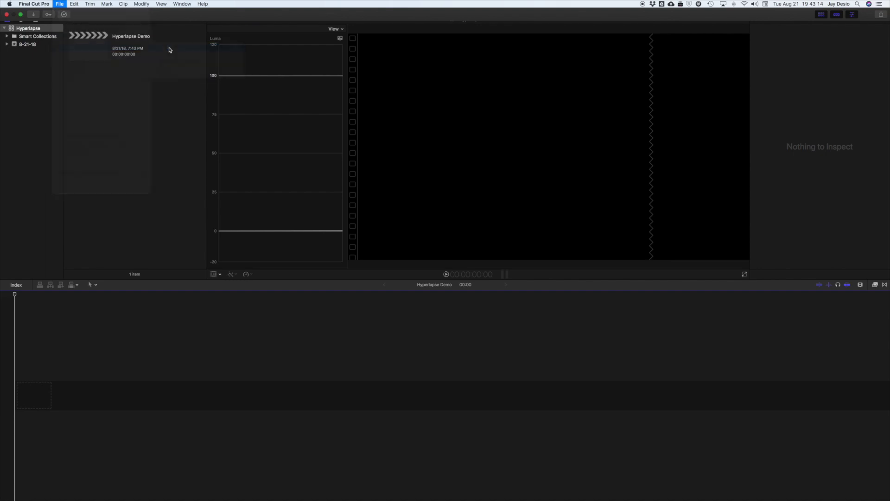
scroll(324, 306, "down", 5)
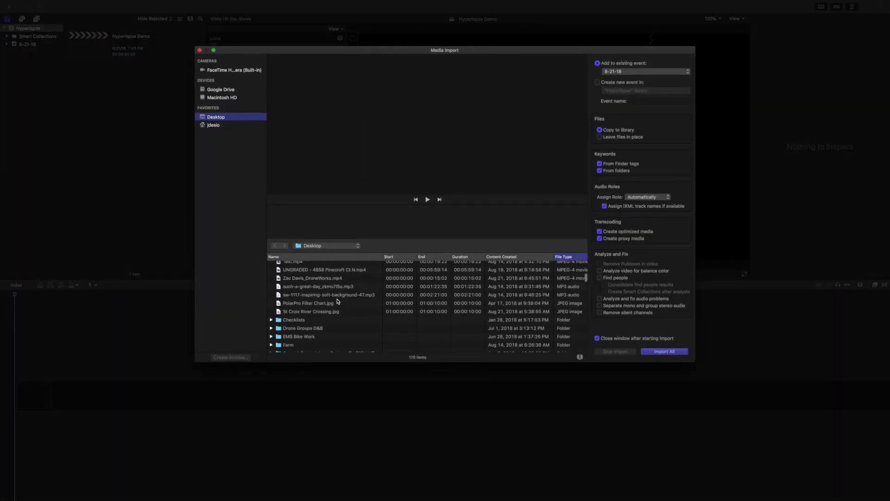
left_click(302, 333)
scroll(311, 333, "down", 5)
scroll(311, 333, "down", 15)
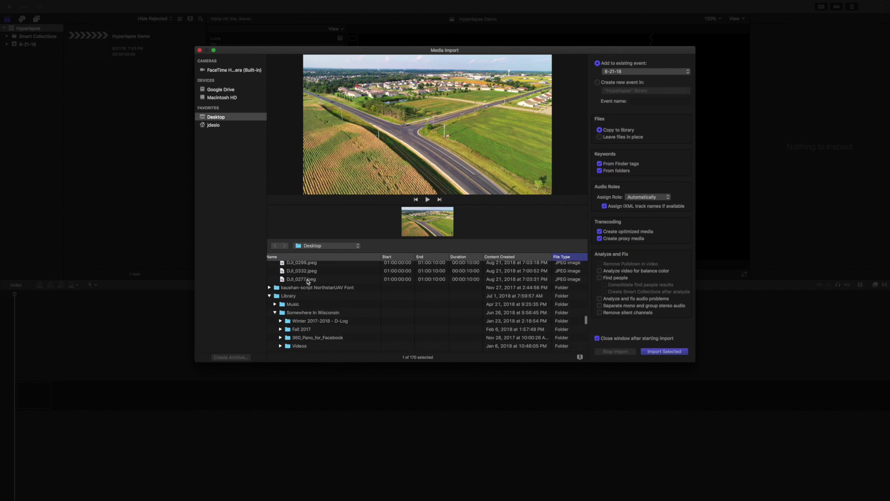
left_click(309, 281, "shift")
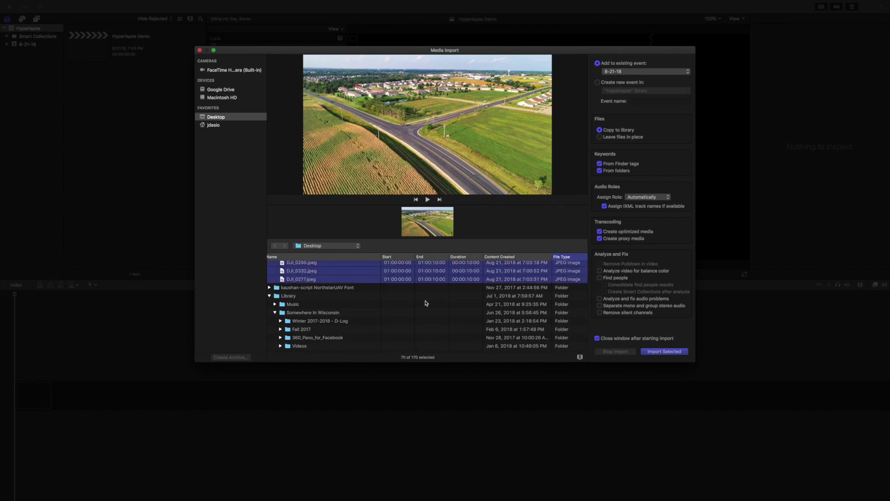
left_click(661, 351)
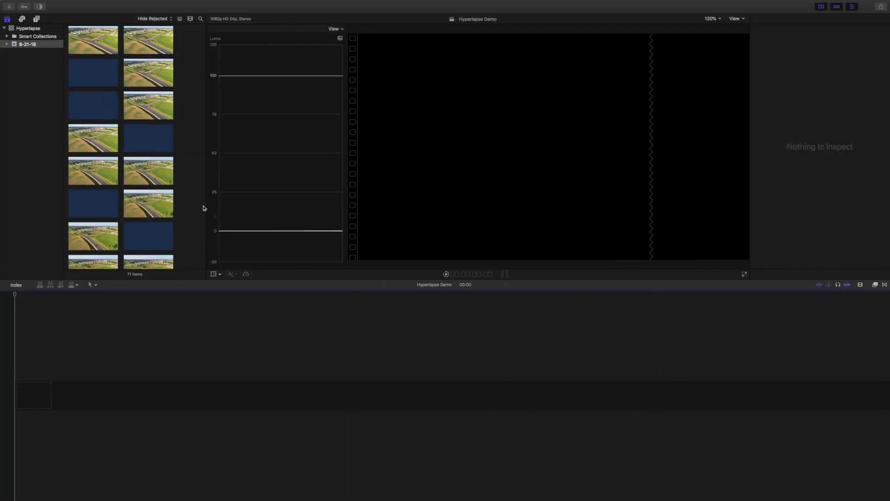
- Append all 70 imported DJI photos, in order, to the Hyperlapse Demo timeline
scroll(121, 166, "down", 15)
scroll(122, 165, "up", 15)
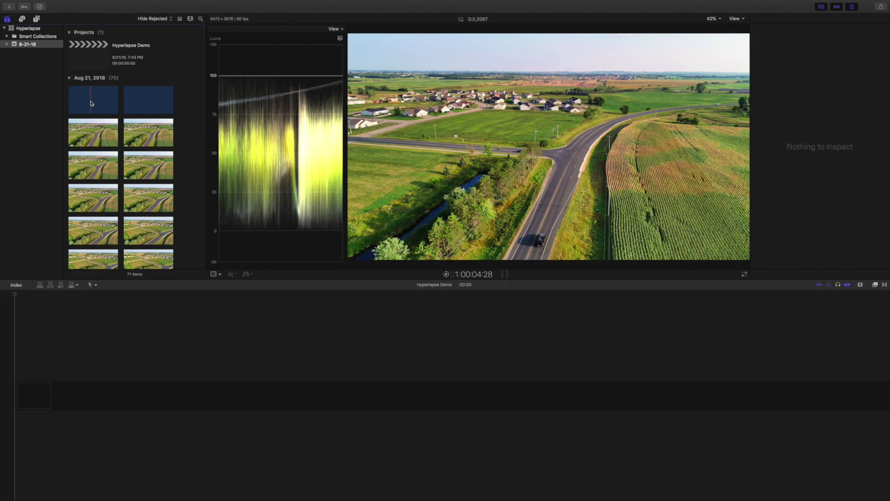
left_click(91, 103)
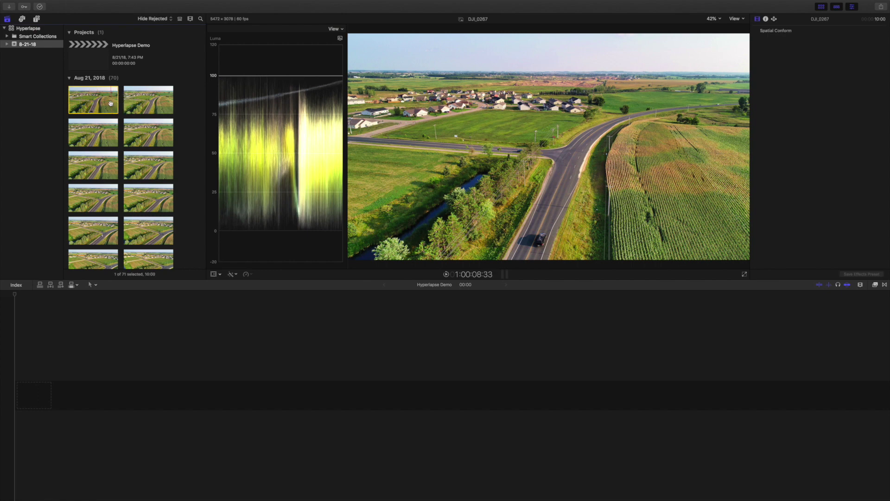
key("super+a")
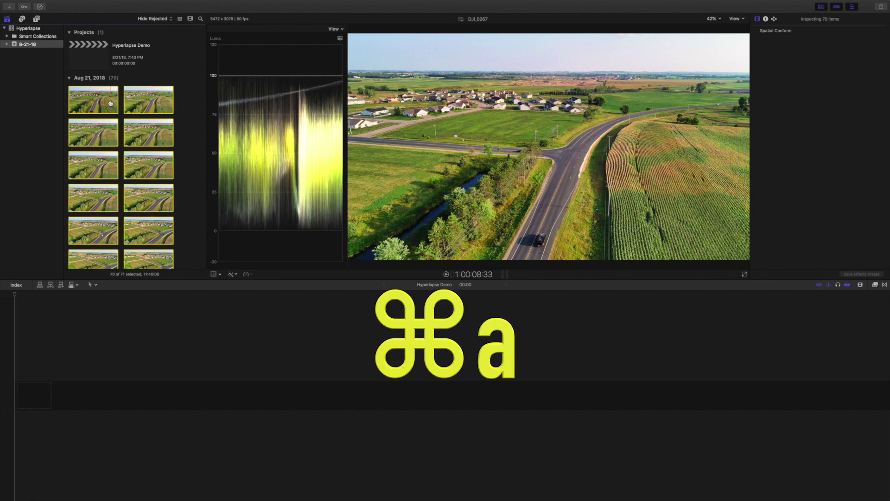
key("e")
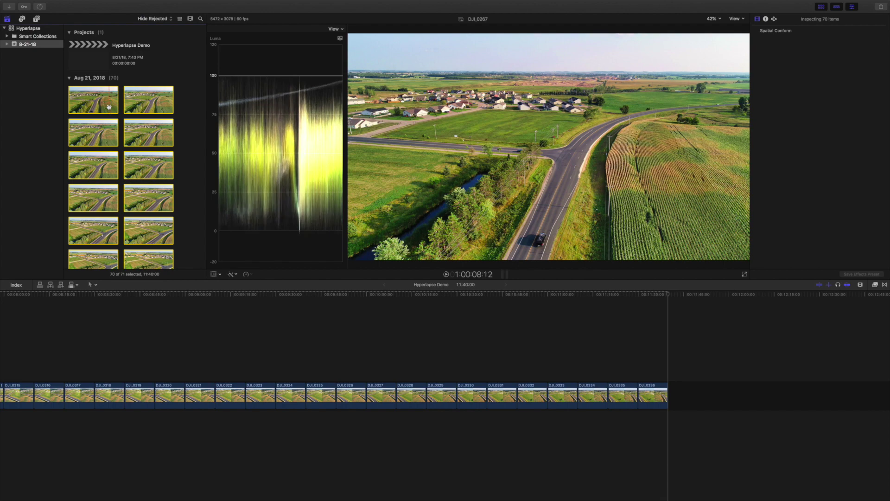
- Select all 70 clips in the timeline to change their duration
left_click(324, 322)
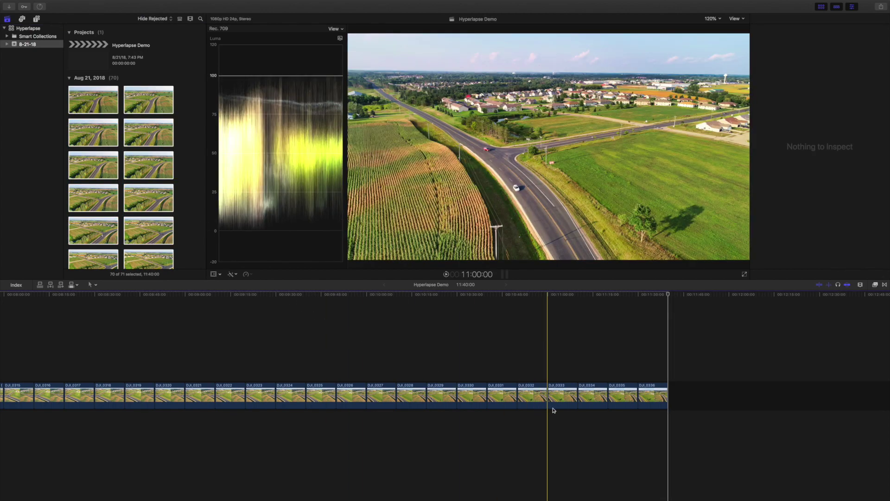
left_click_drag(672, 423, 1, 341)
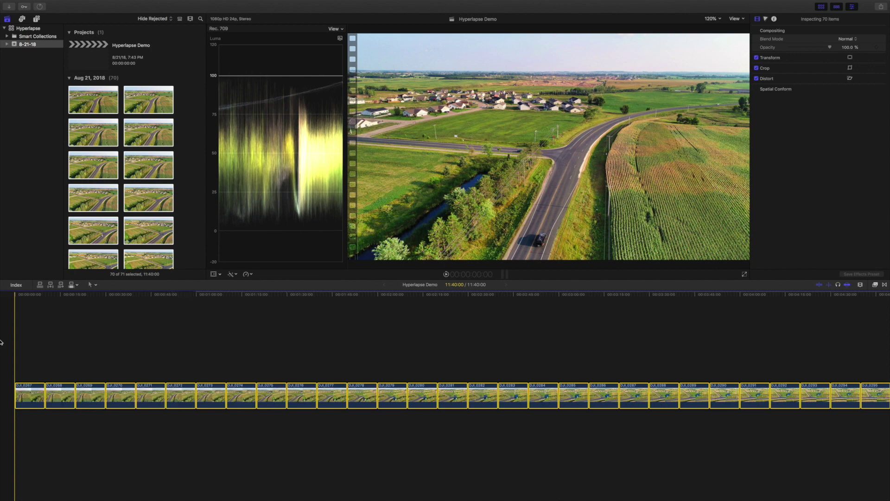
key("ctrl+d")
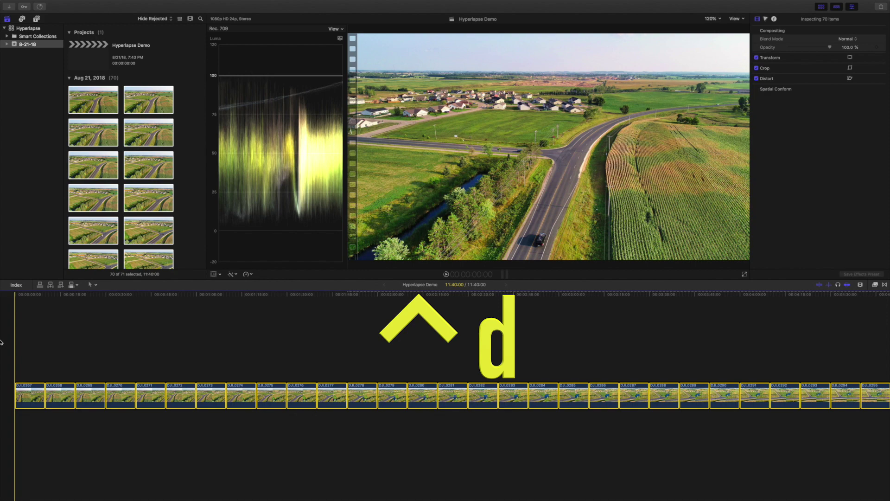
- Give each of the 70 selected stills a duration of 1 frame
key("shift+z")
left_click(216, 311)
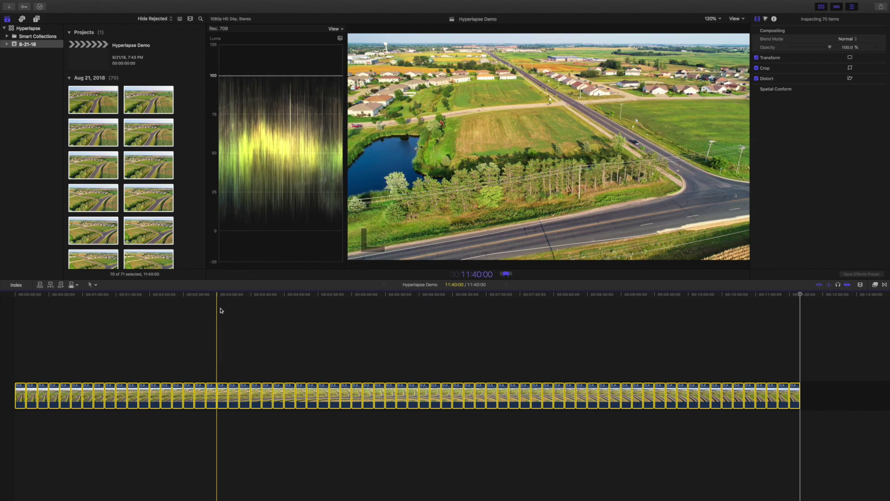
type("1")
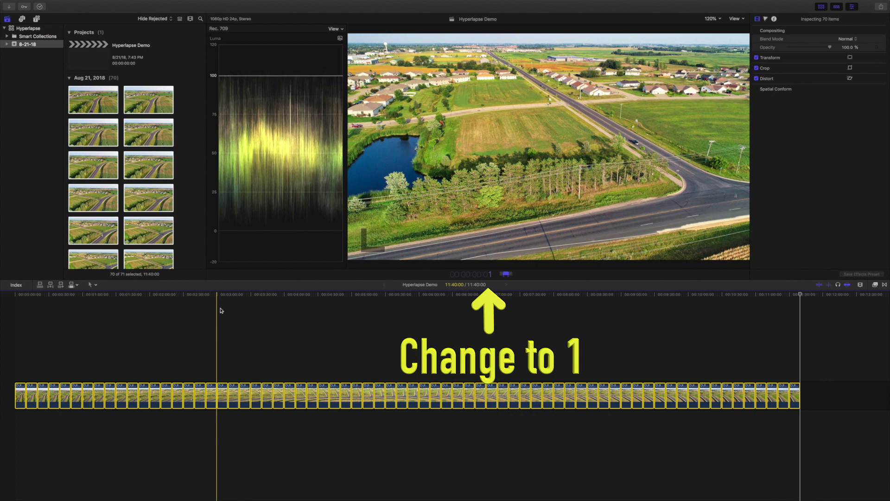
key("Return")
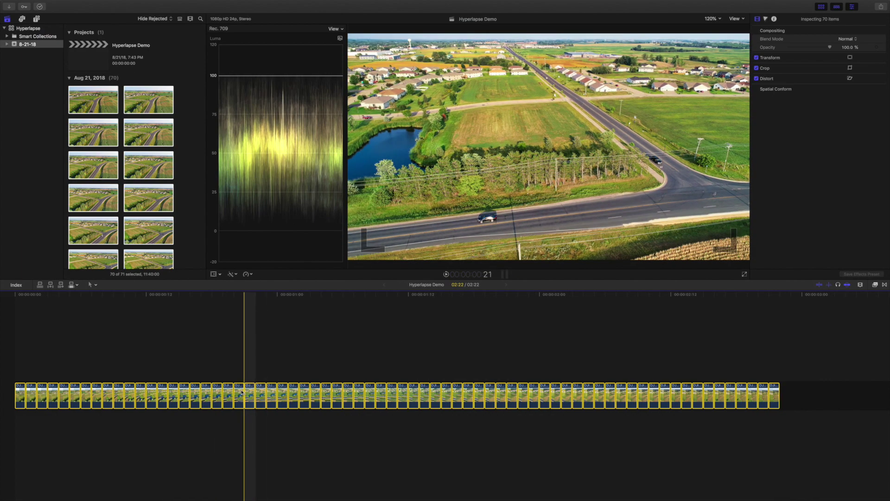
- Turn the selected one-frame stills into a compound clip named 'Hyperlapse Demo Clip'
right_click(241, 392)
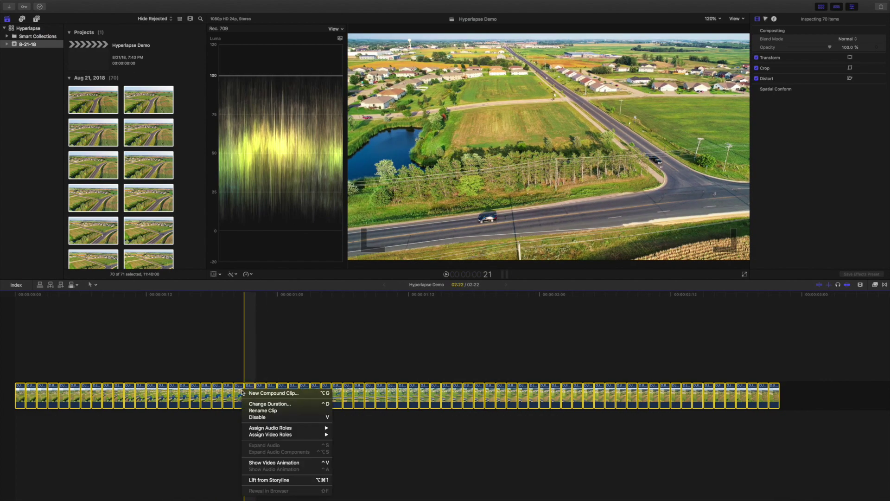
left_click(272, 393)
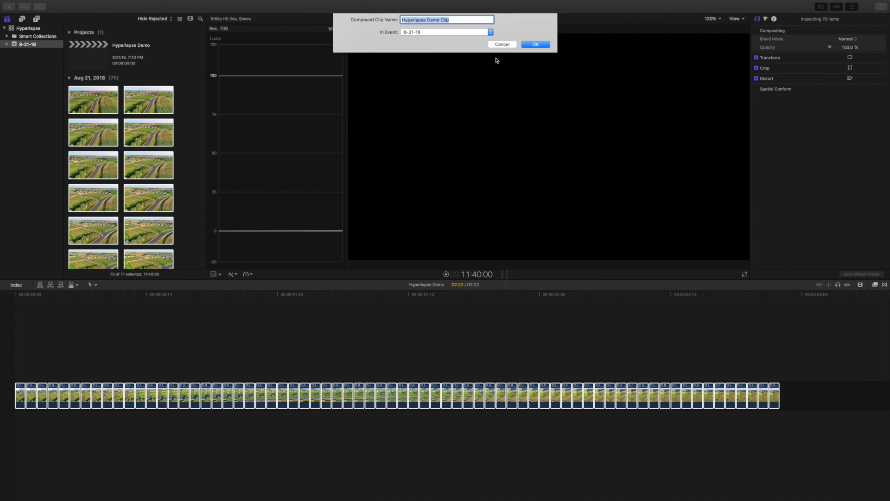
left_click(535, 45)
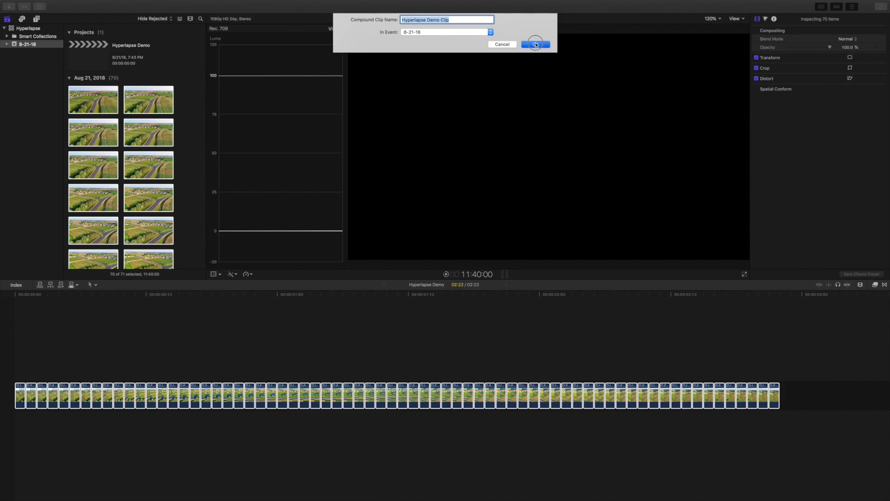